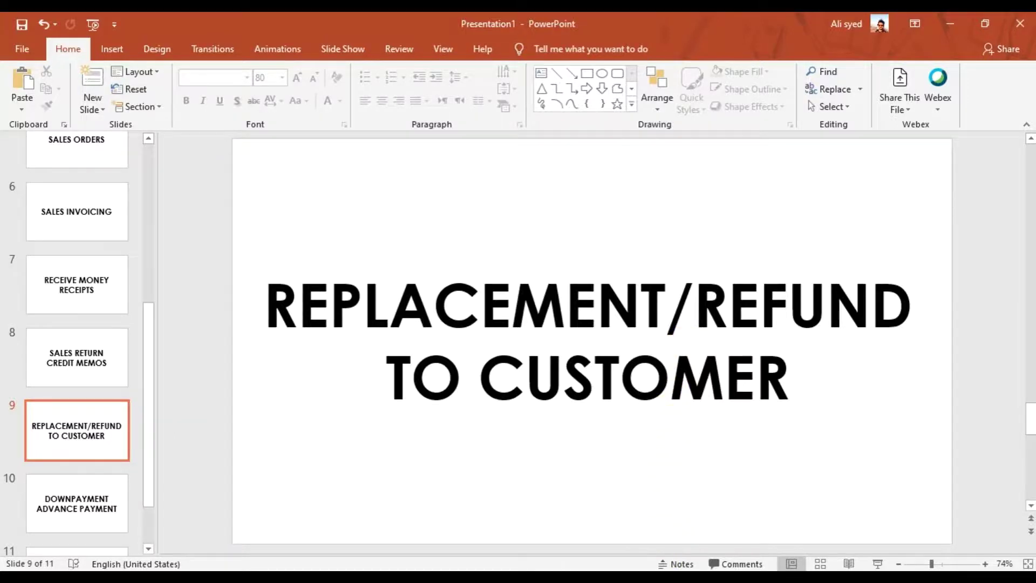
Switch from the PowerPoint refund slide to the Sage 50 Accounting window
click(661, 518)
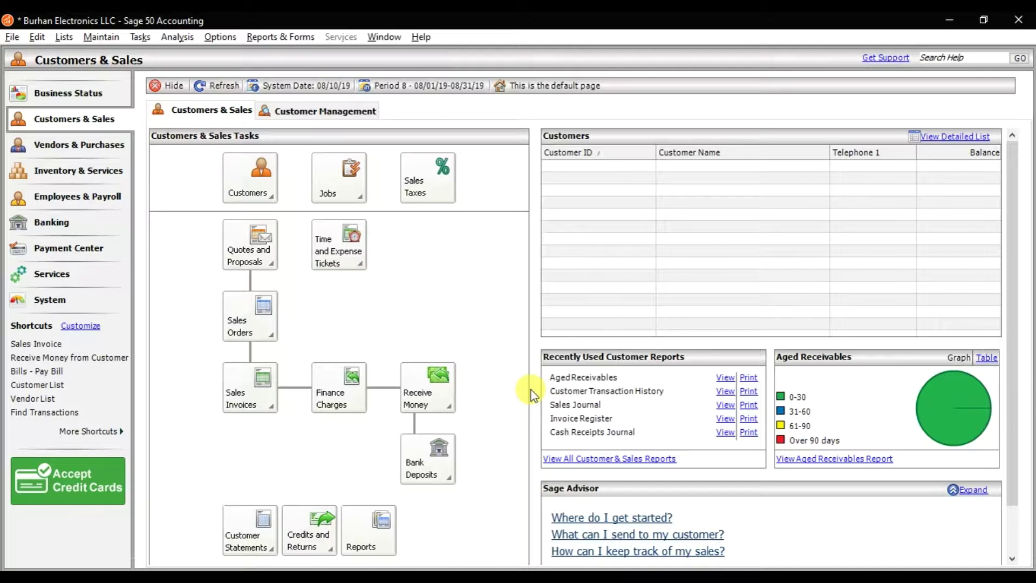
Run the Customer Ledgers report filtered to customer 100, Carrefour, showing invoice 2525 and the -150.00 balance
click(289, 35)
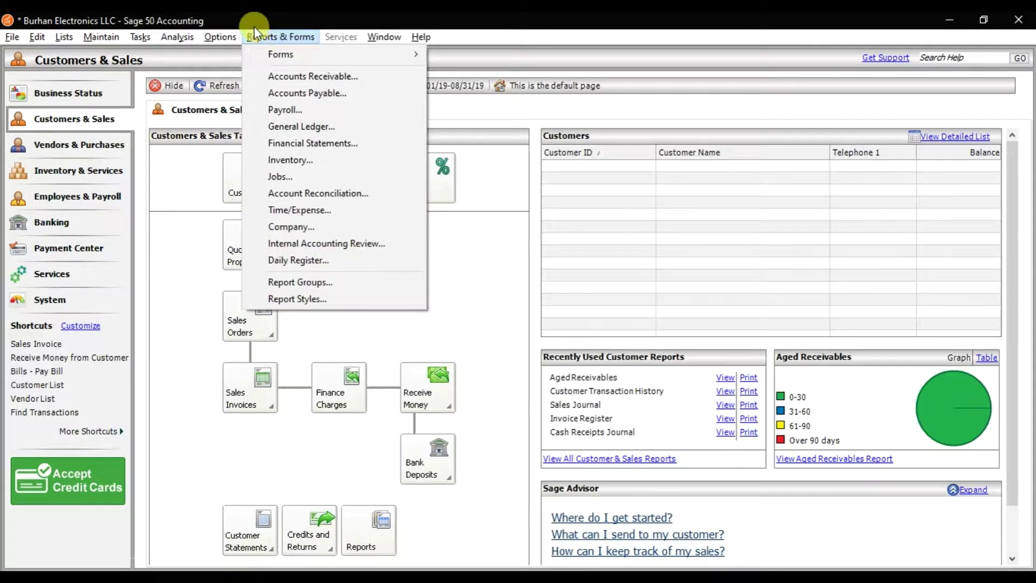
click(286, 79)
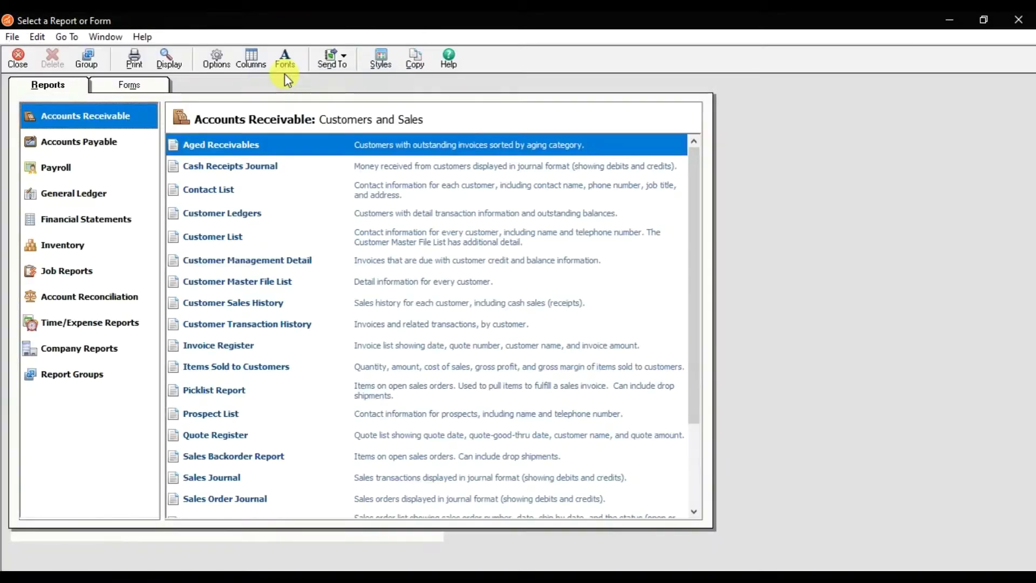
double_click(246, 216)
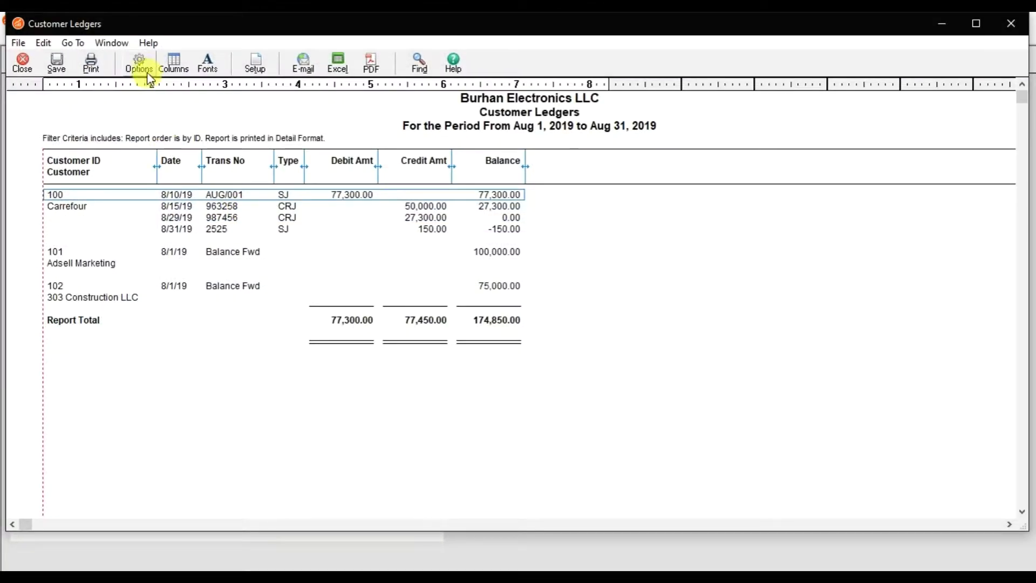
click(138, 62)
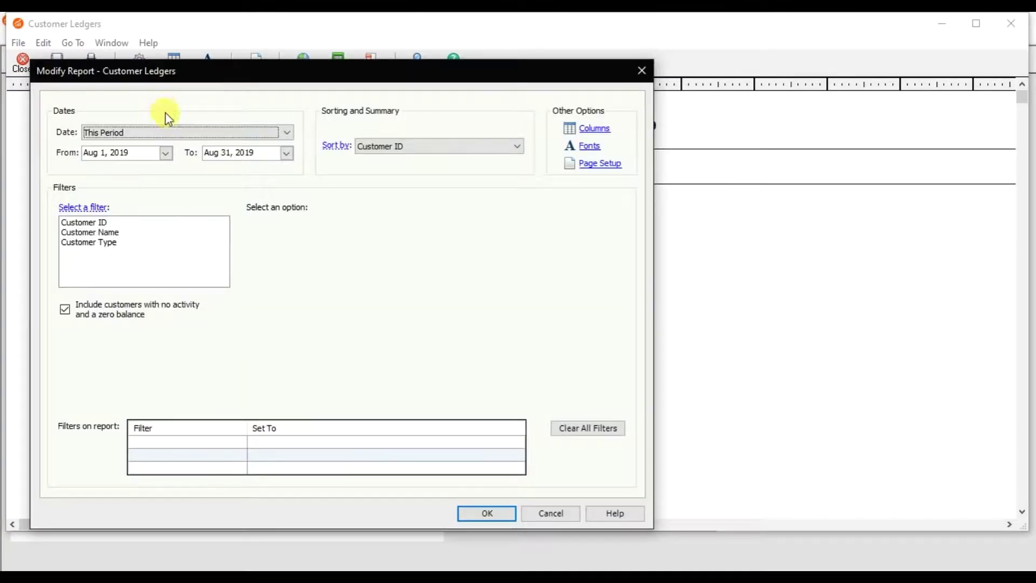
click(98, 222)
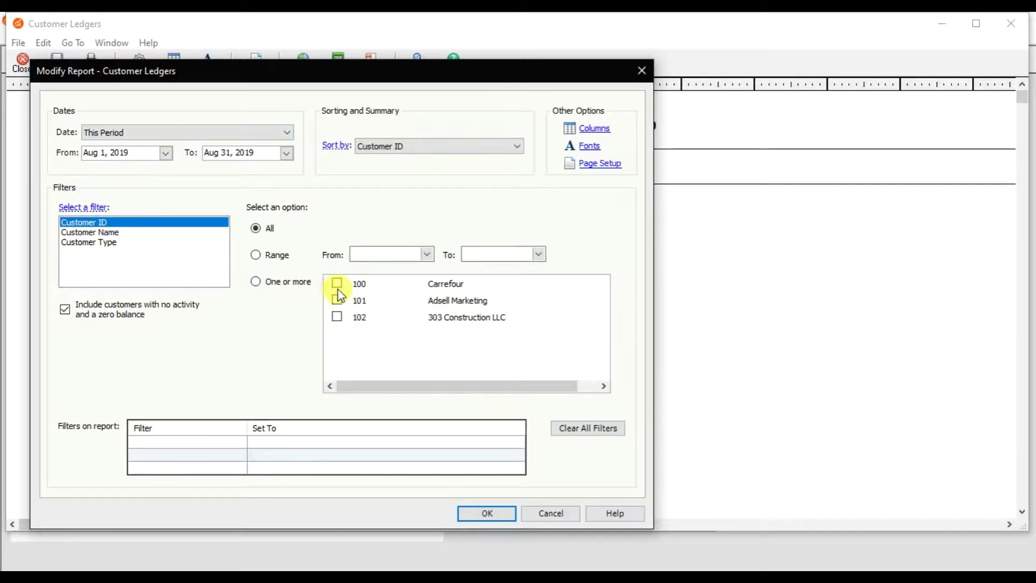
click(337, 284)
click(490, 514)
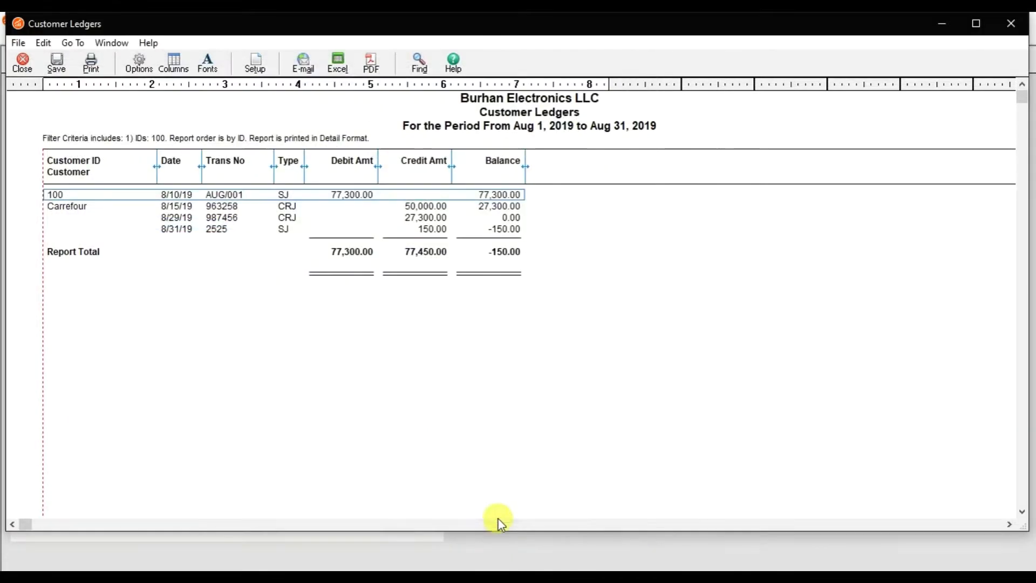
click(506, 230)
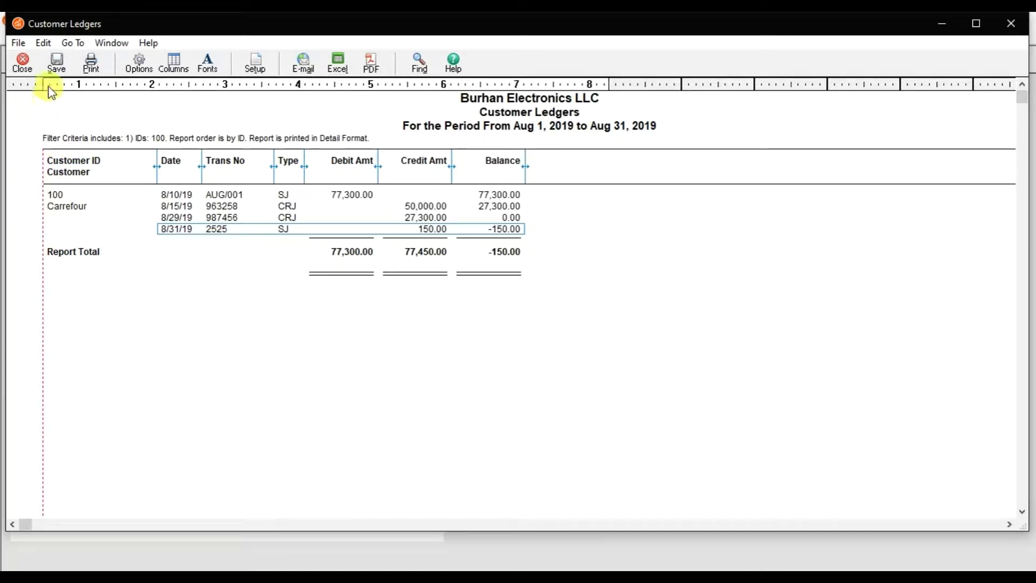
click(24, 74)
Close the report list and start a new, maximized Receive Money receipt
click(24, 74)
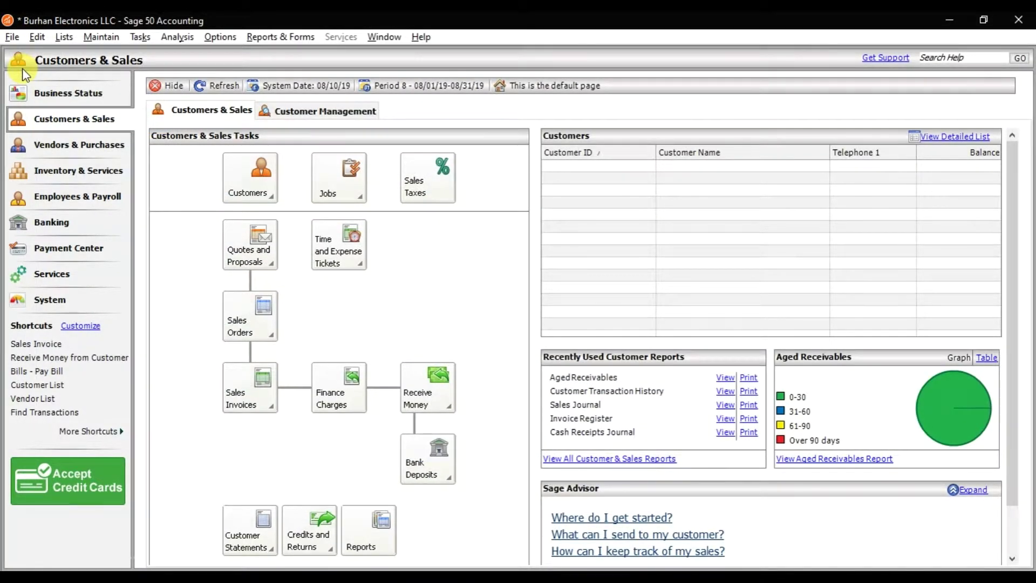
click(137, 41)
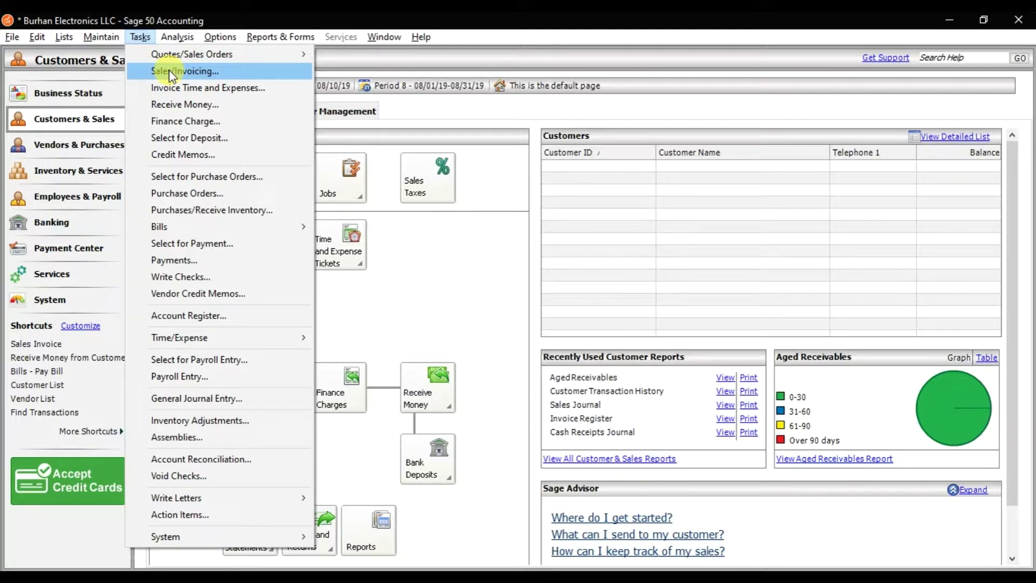
click(179, 104)
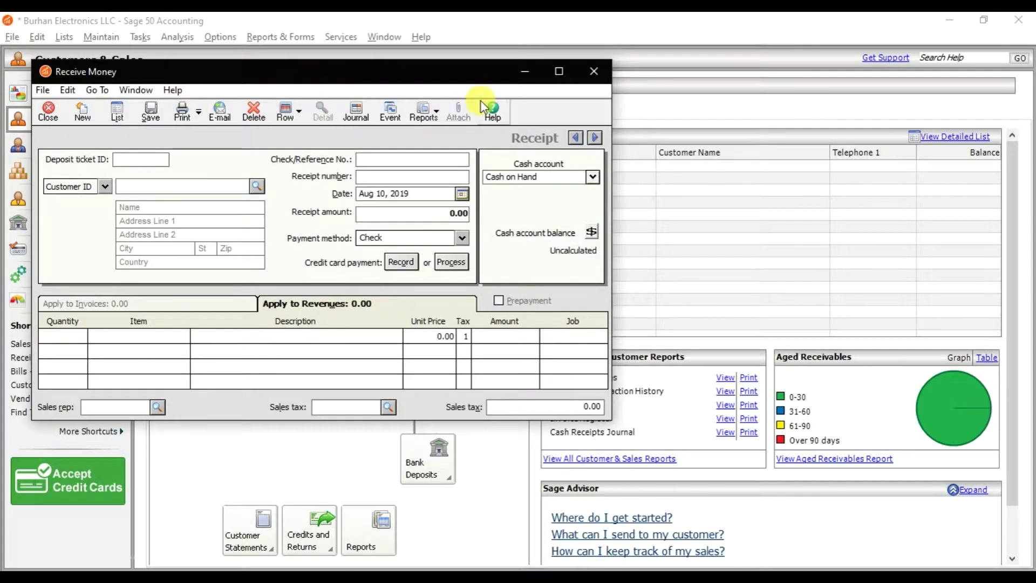
click(560, 79)
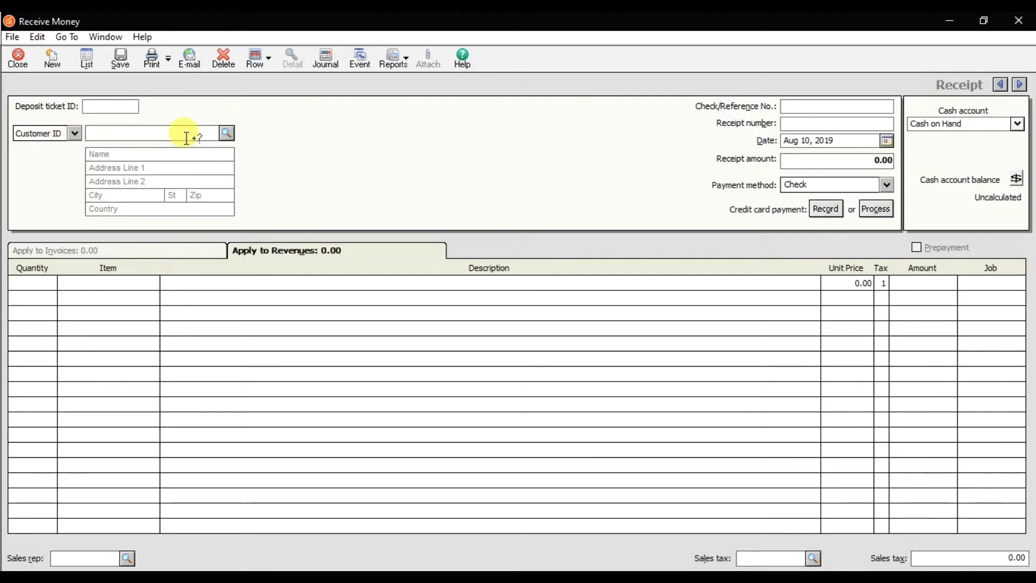
Set the receipt to customer Carrefour, receipt number 003, dated Sep 5, 2019
click(227, 134)
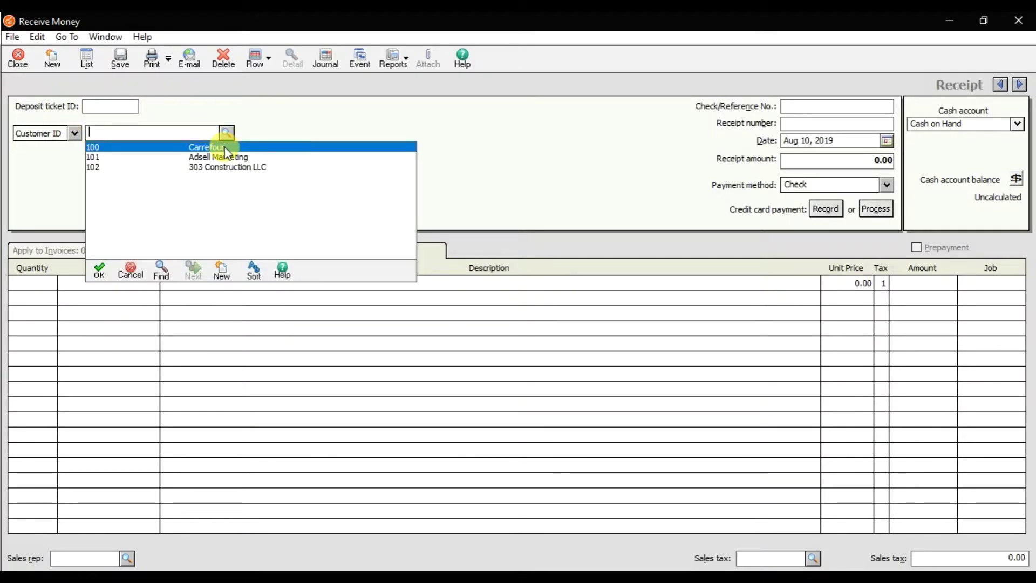
click(227, 134)
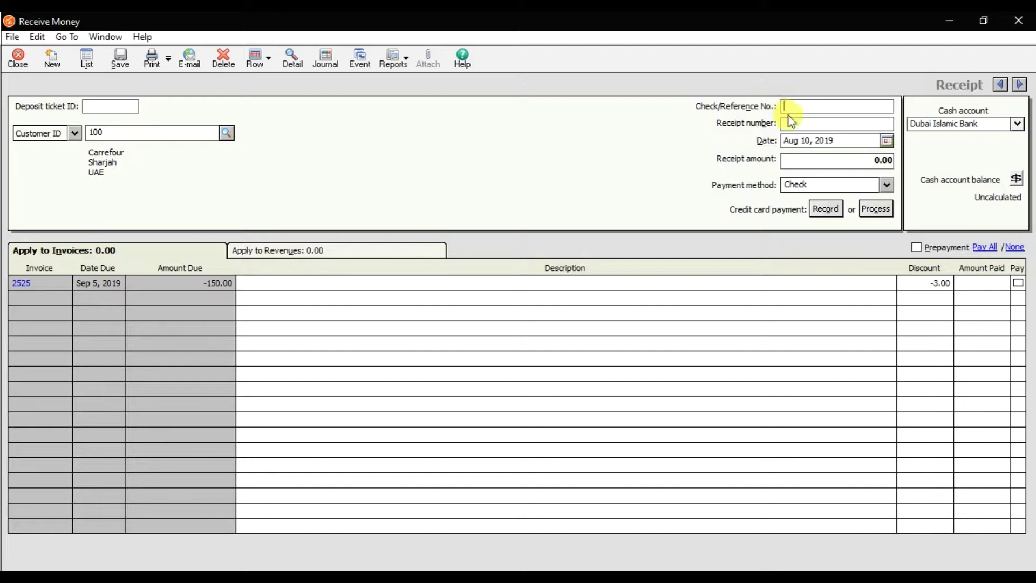
text(003)
click(886, 141)
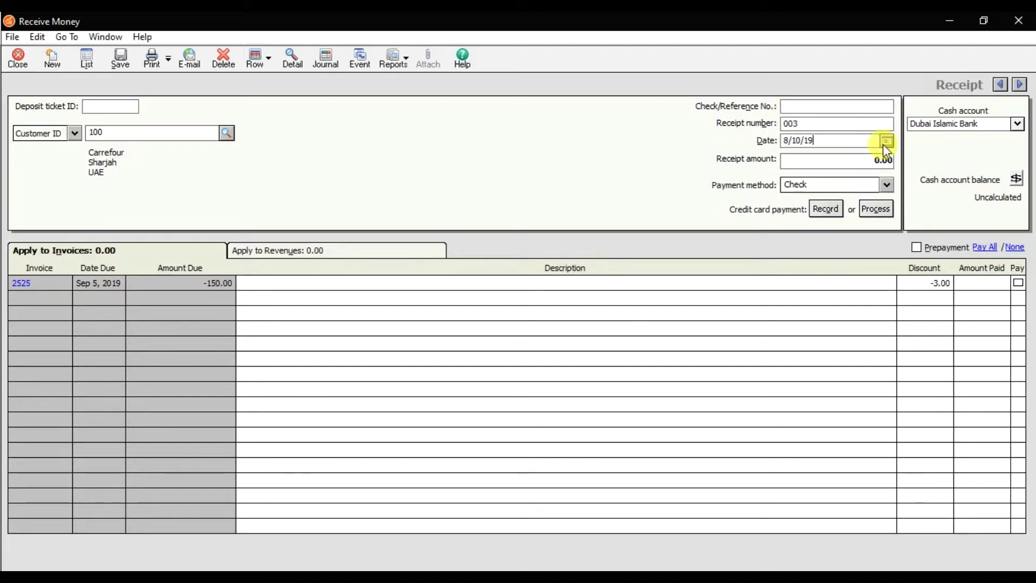
click(916, 178)
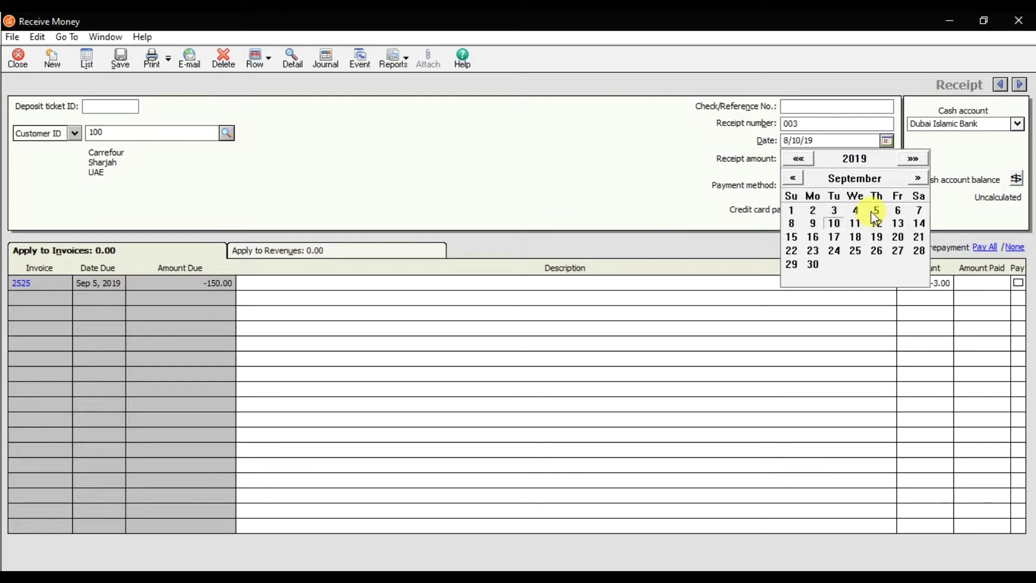
click(875, 211)
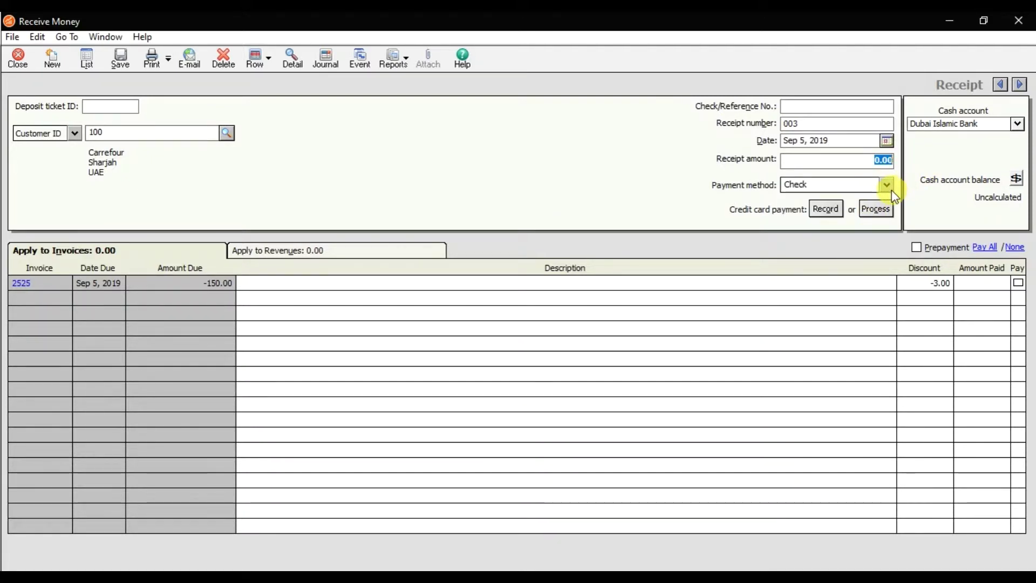
Choose Cash as the payment method and Cash on Hand as the cash account
click(888, 186)
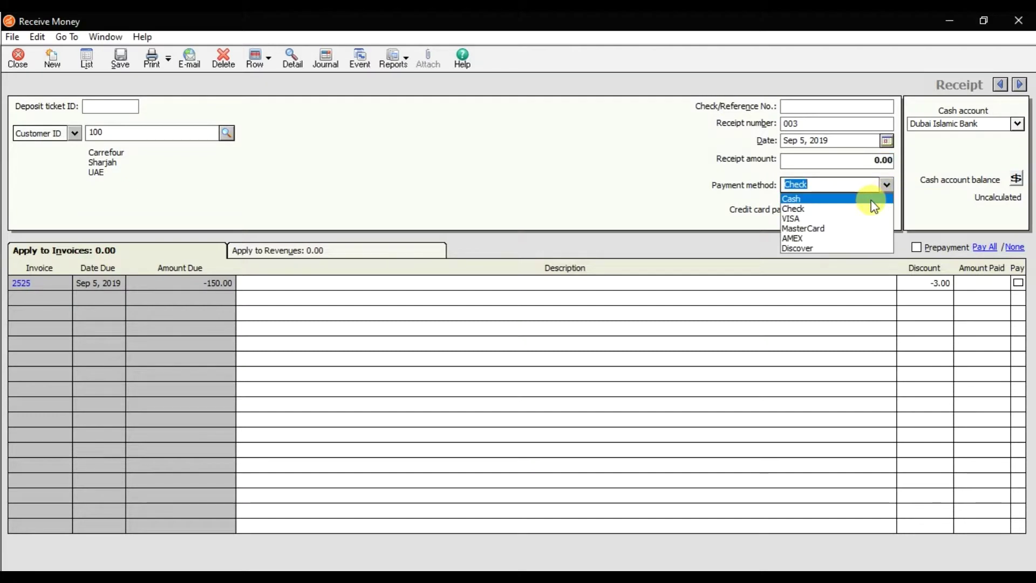
click(874, 199)
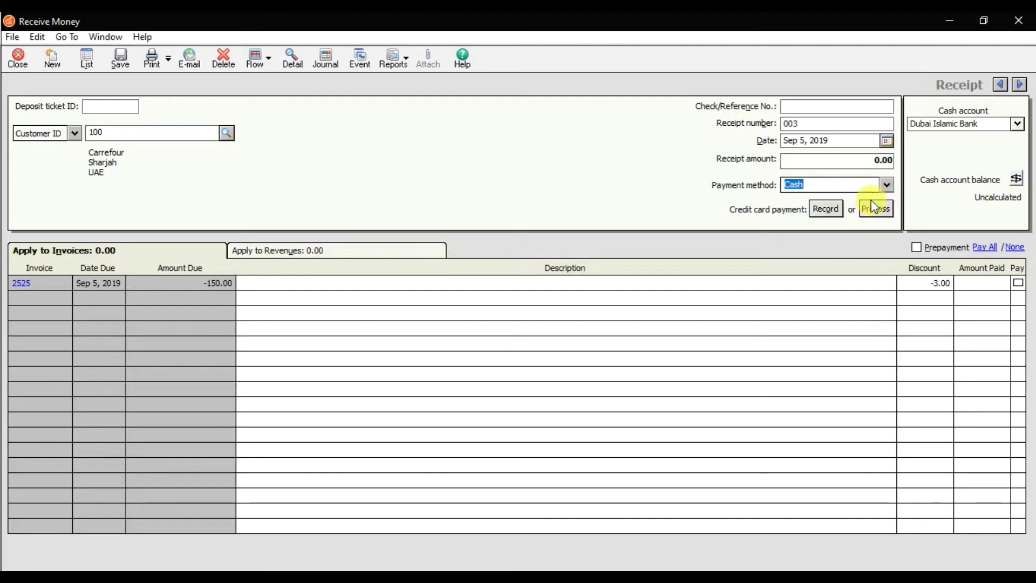
click(1018, 124)
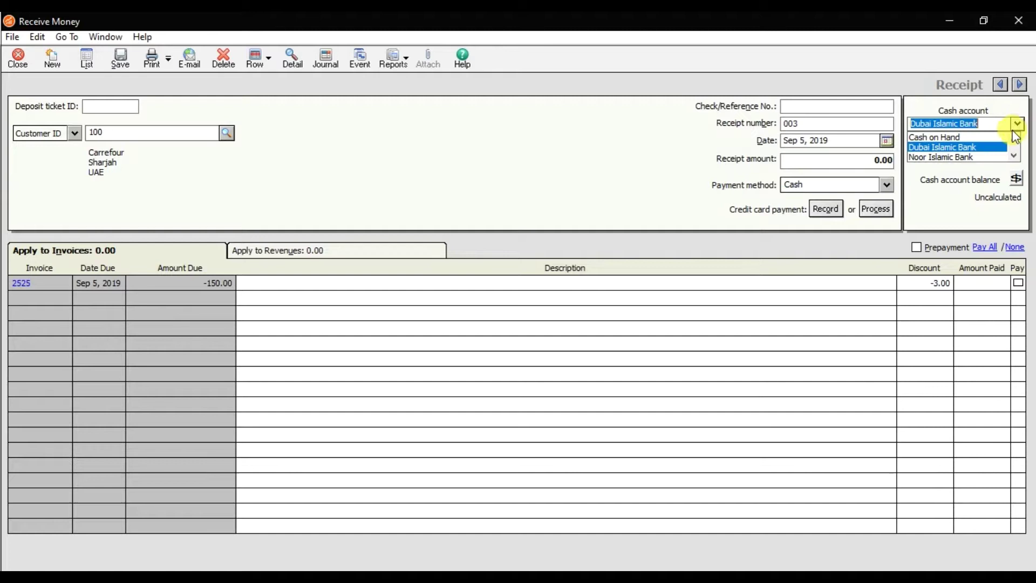
click(986, 138)
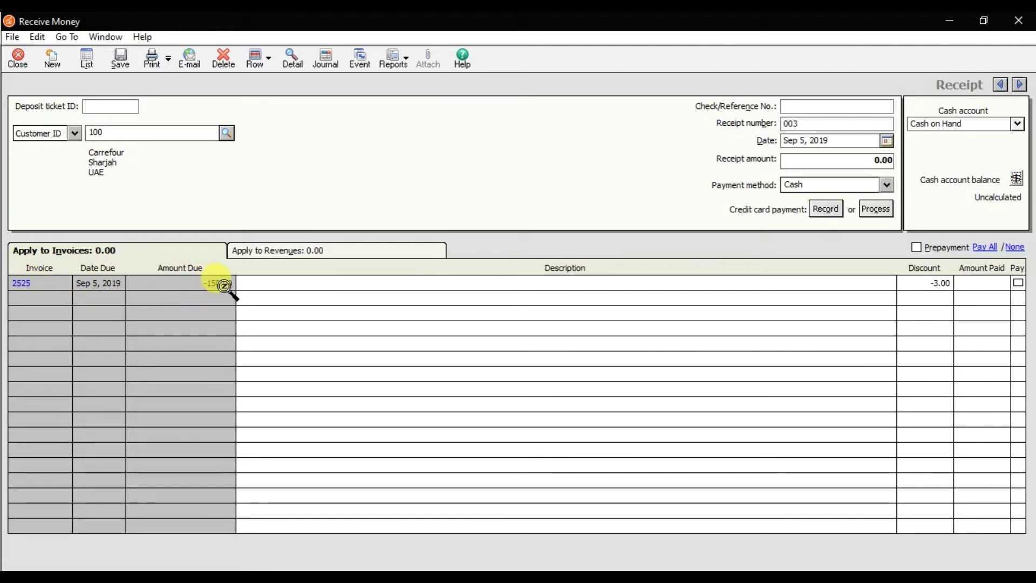
Clear the -3.00 discount on invoice 2525 and mark it paid at -150.00
click(941, 282)
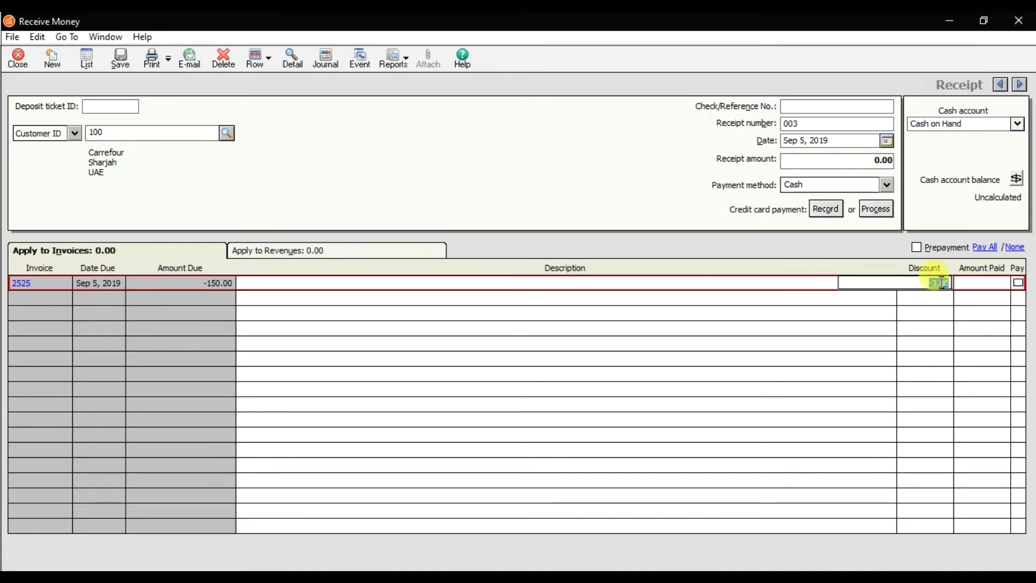
key(Delete)
key(Tab)
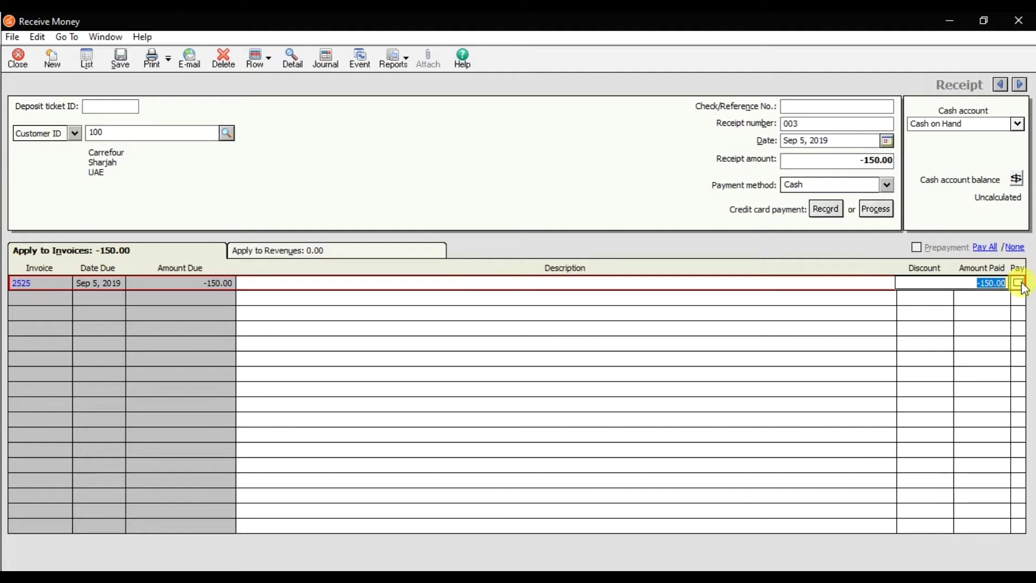
click(1018, 283)
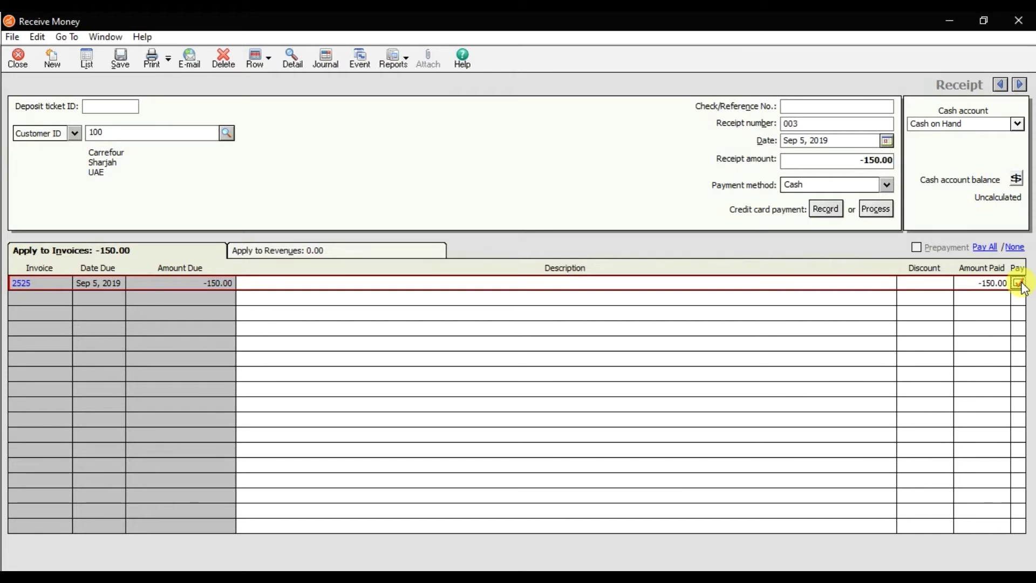
Save receipt 003 with check/reference number 003, then close the Receive Money window
click(128, 64)
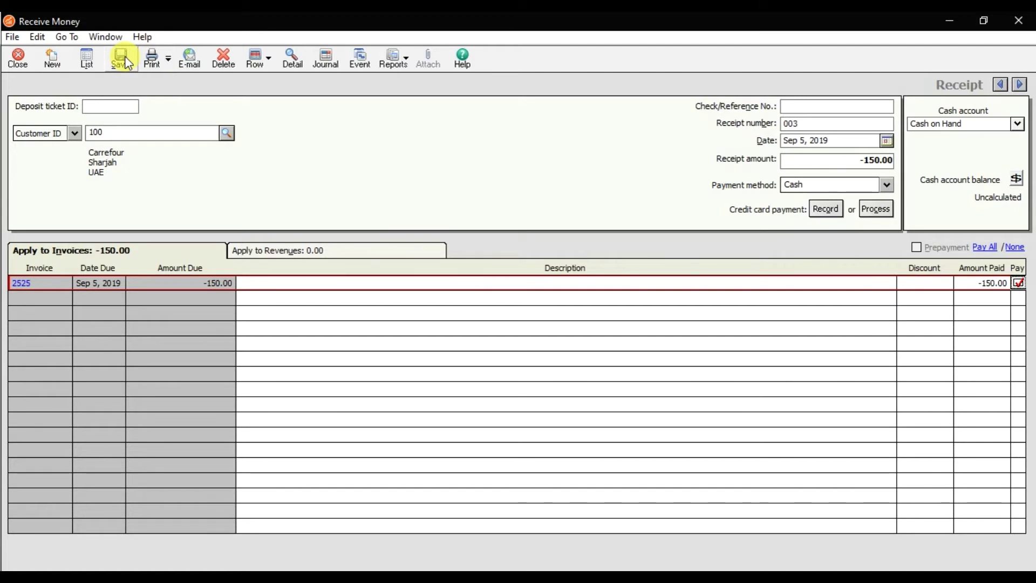
click(127, 63)
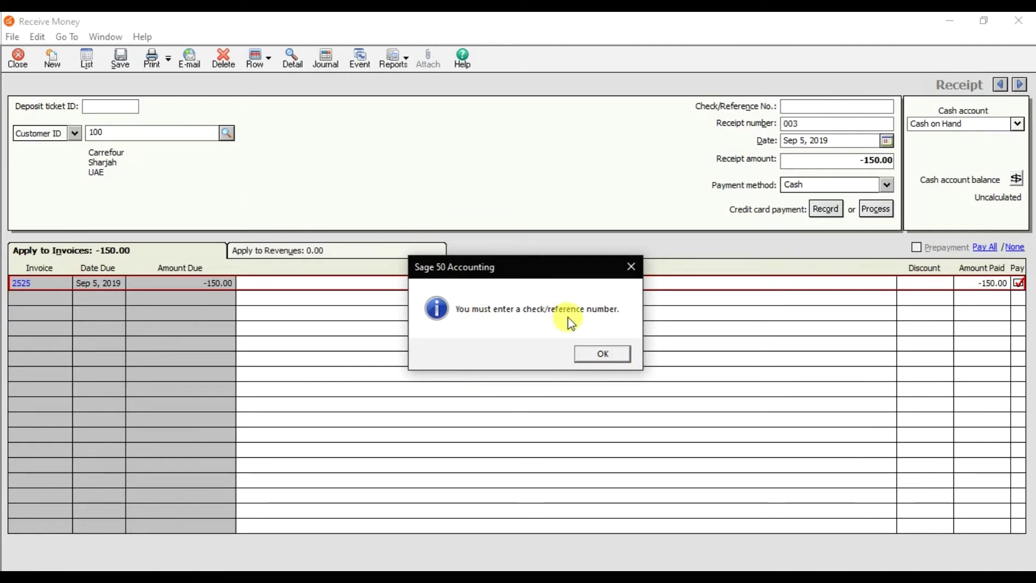
click(602, 354)
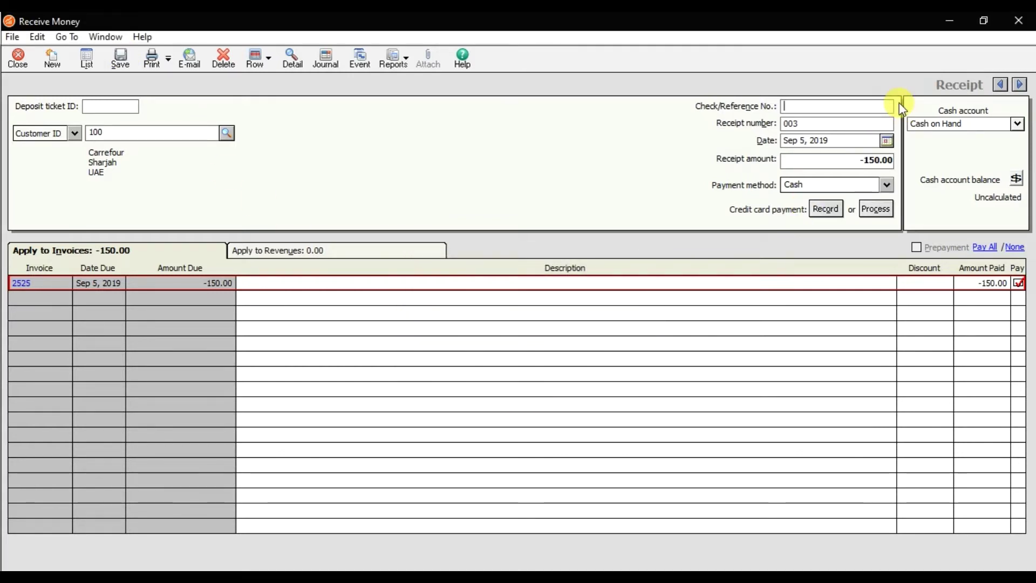
click(890, 107)
text(003)
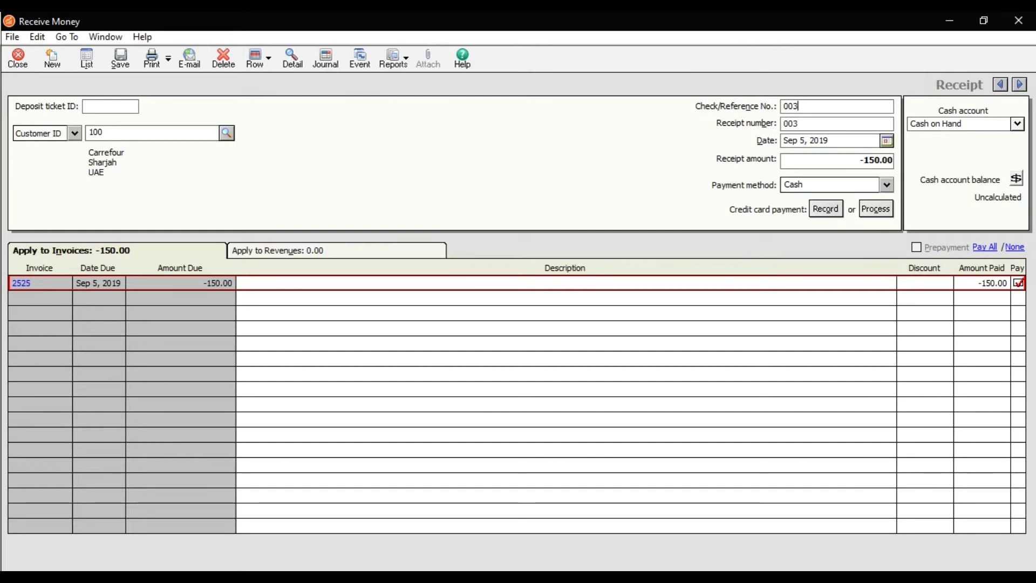
click(122, 62)
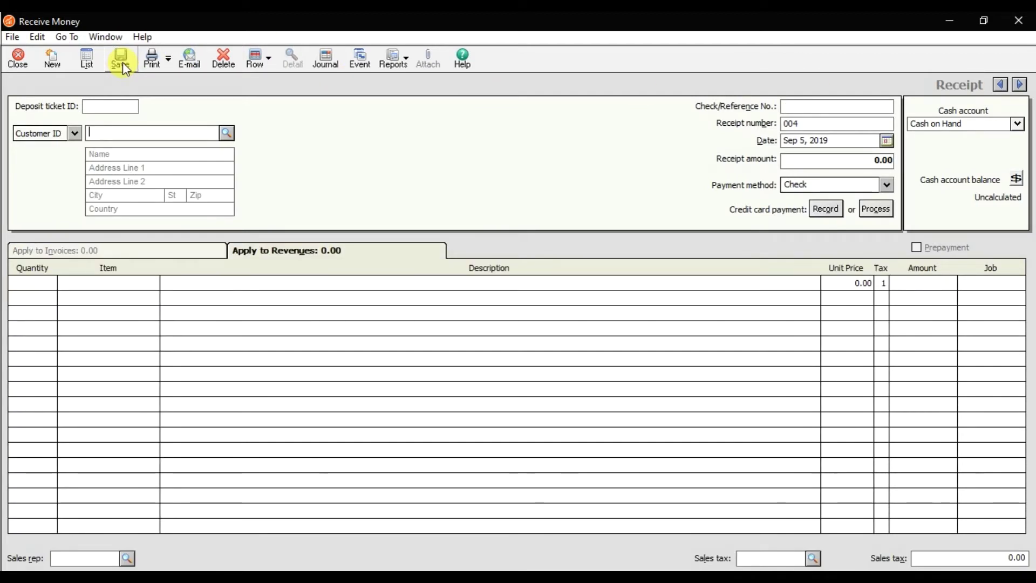
click(27, 62)
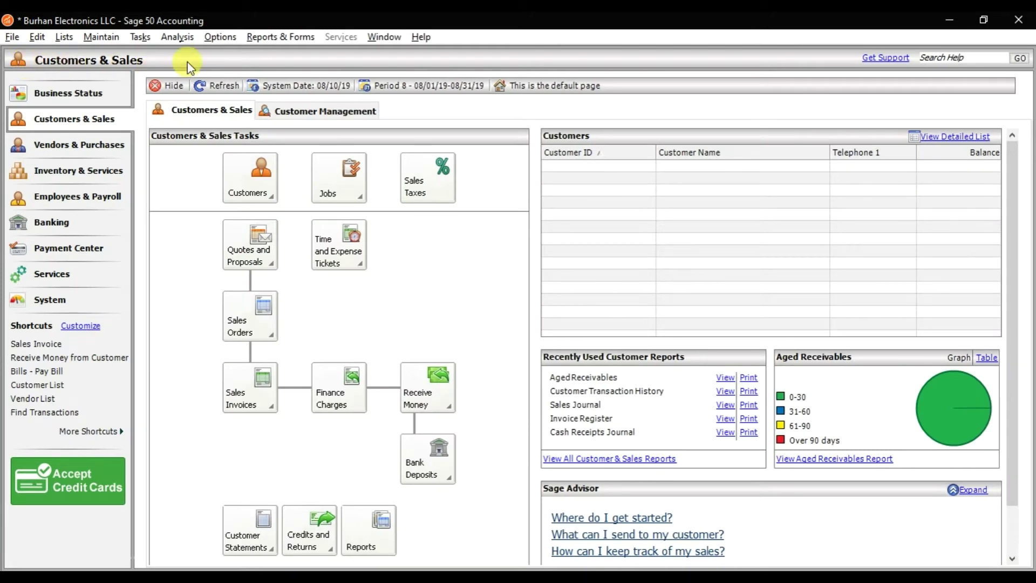
Open the Accounts Receivable Customer Ledgers report
click(289, 41)
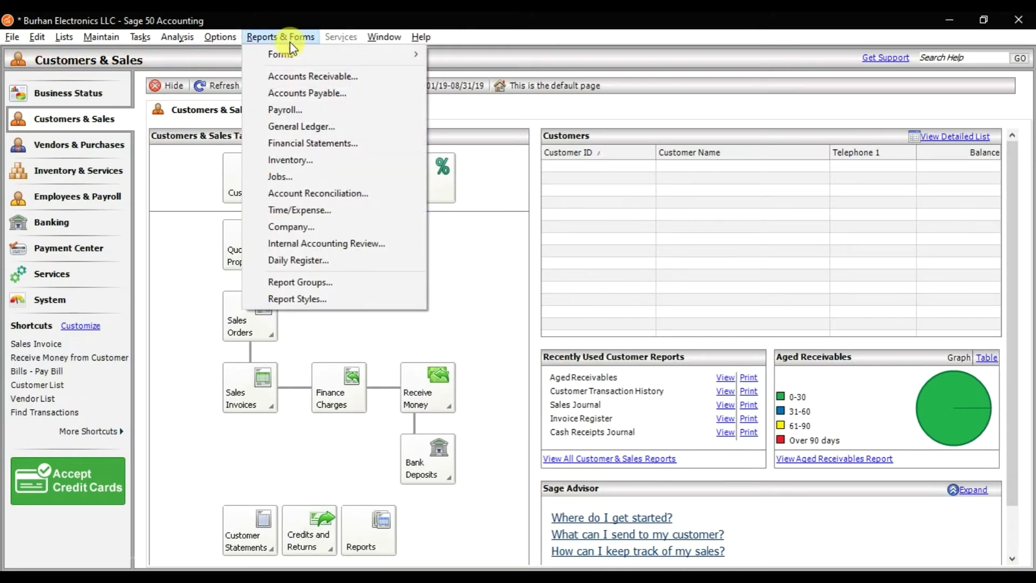
click(305, 76)
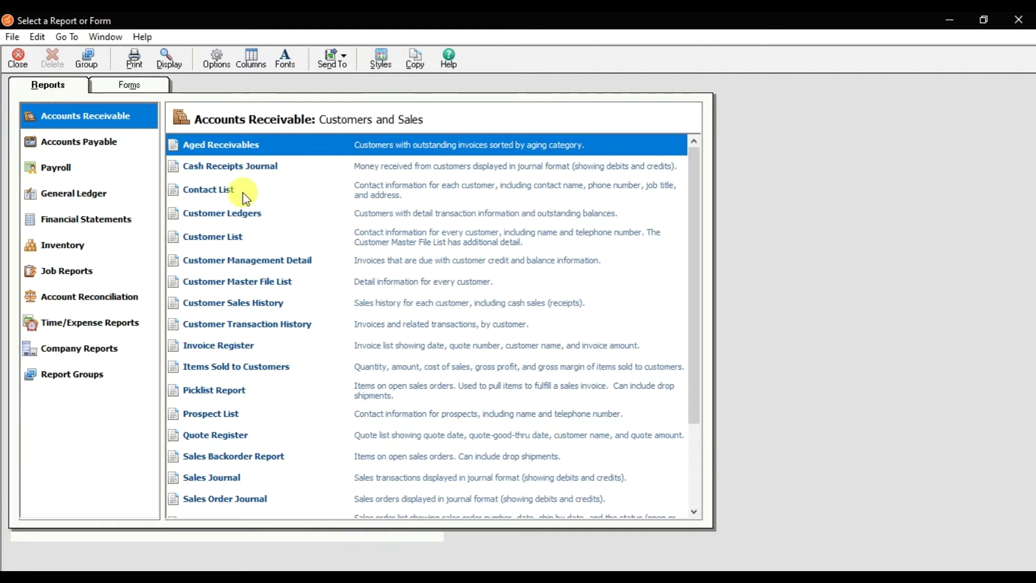
double_click(236, 211)
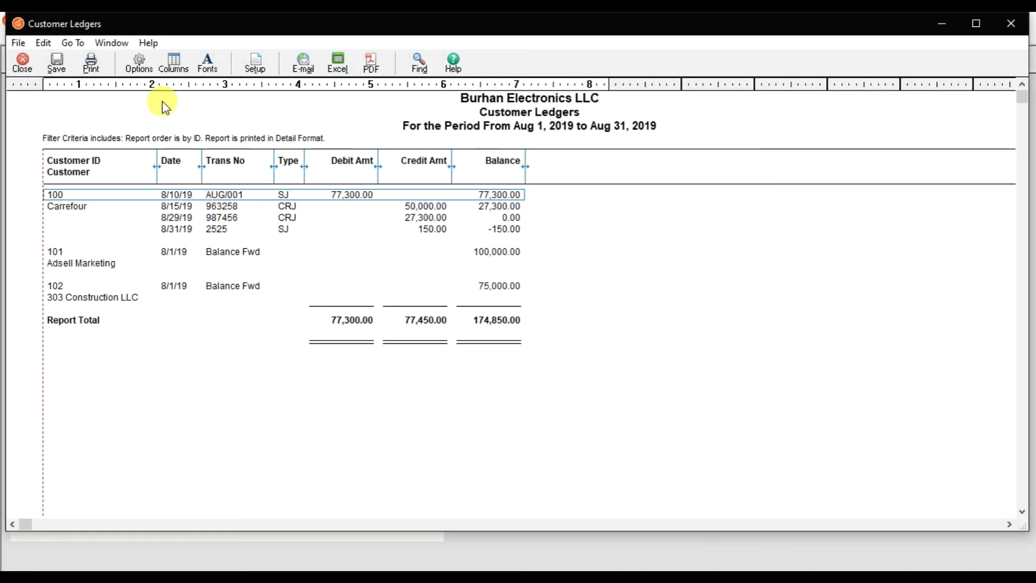
Show the ledger through Sep 30, 2019 for customer 100, Carrefour, including receipt 003
click(138, 63)
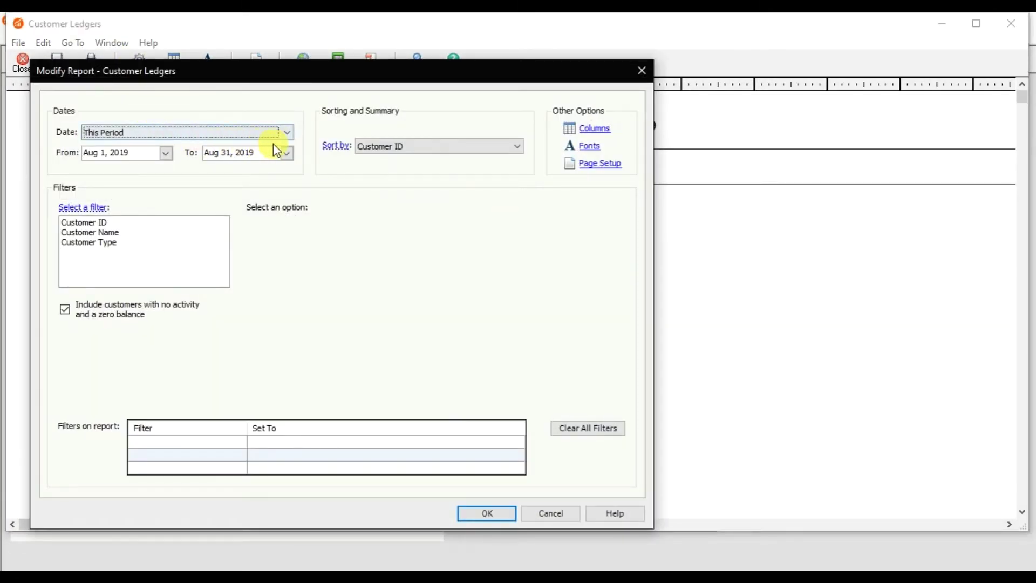
click(286, 153)
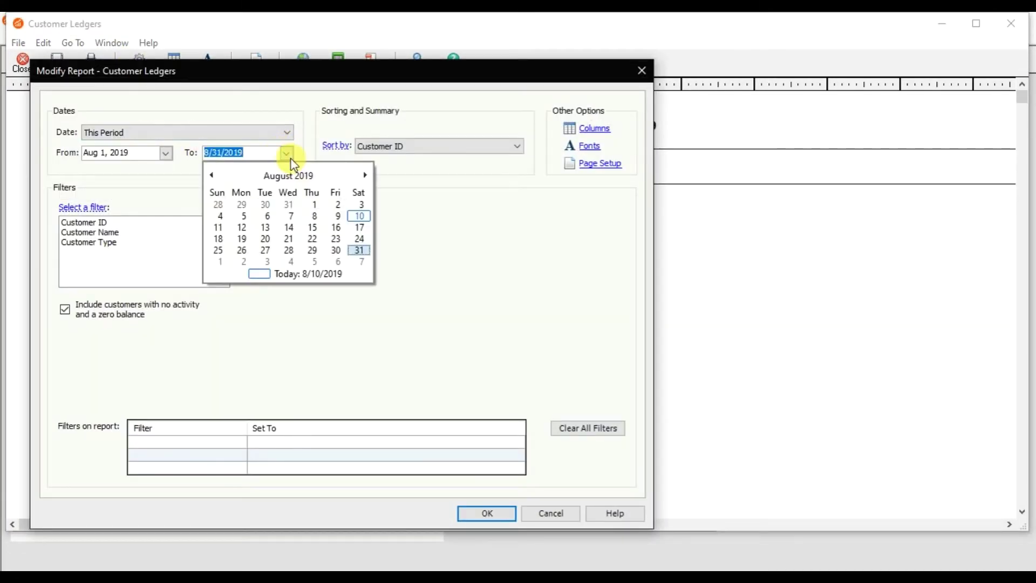
click(365, 176)
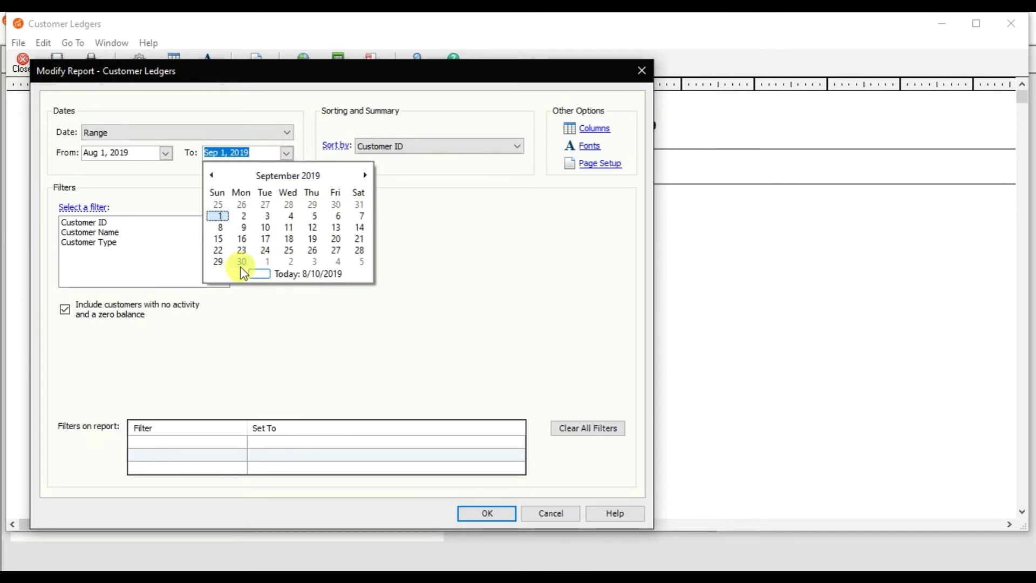
click(241, 264)
click(96, 222)
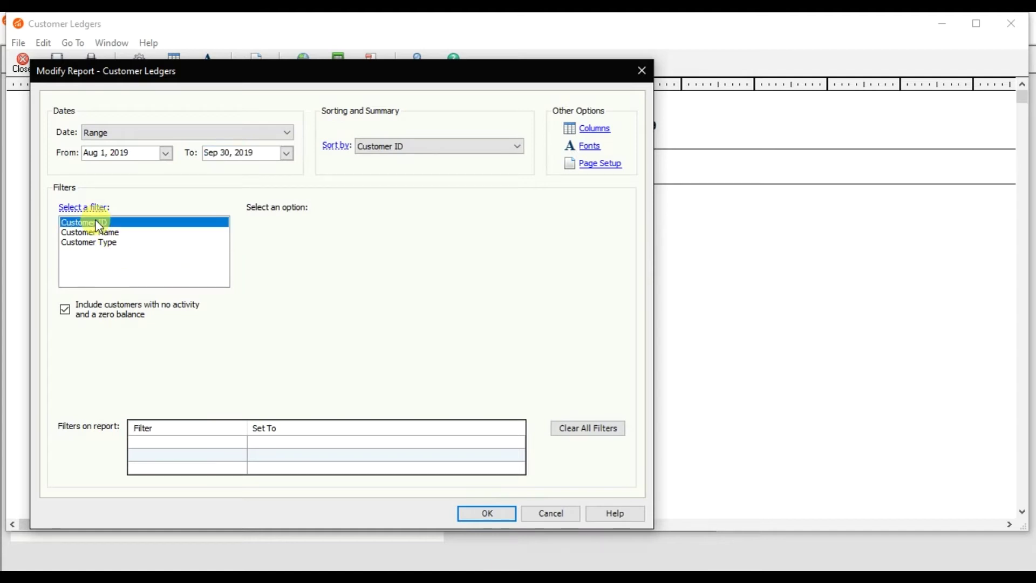
click(338, 283)
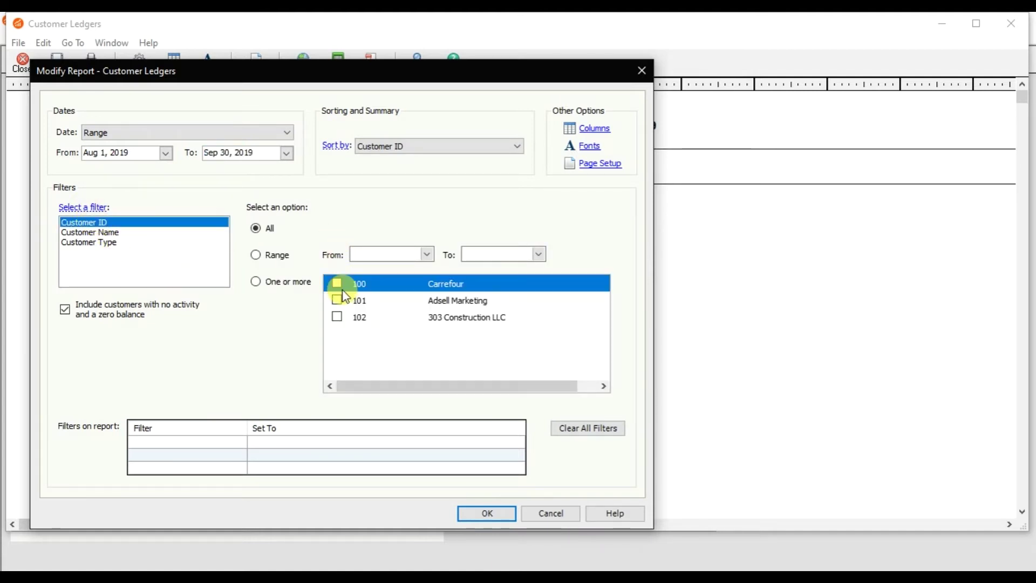
click(492, 513)
click(514, 240)
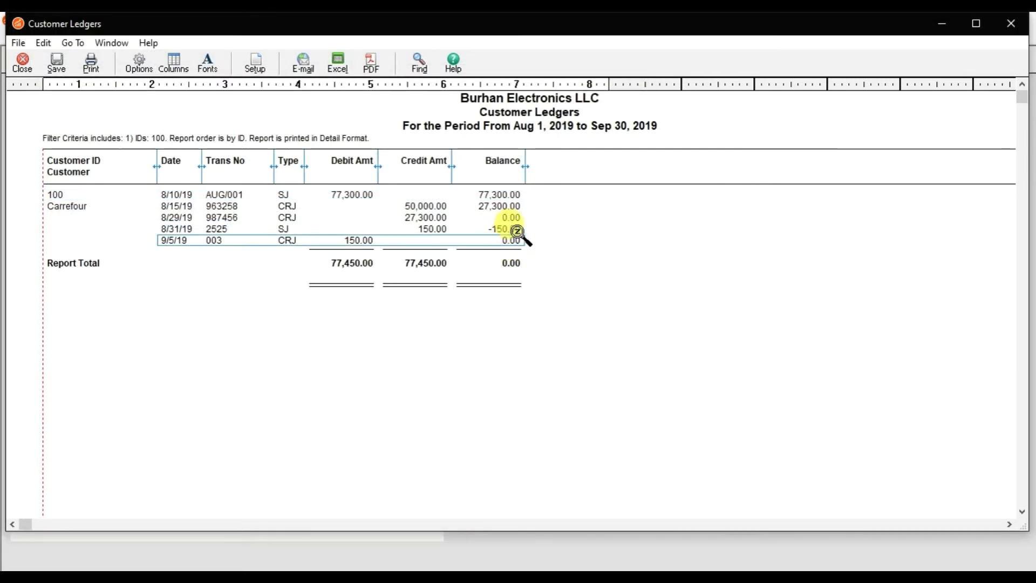
click(517, 231)
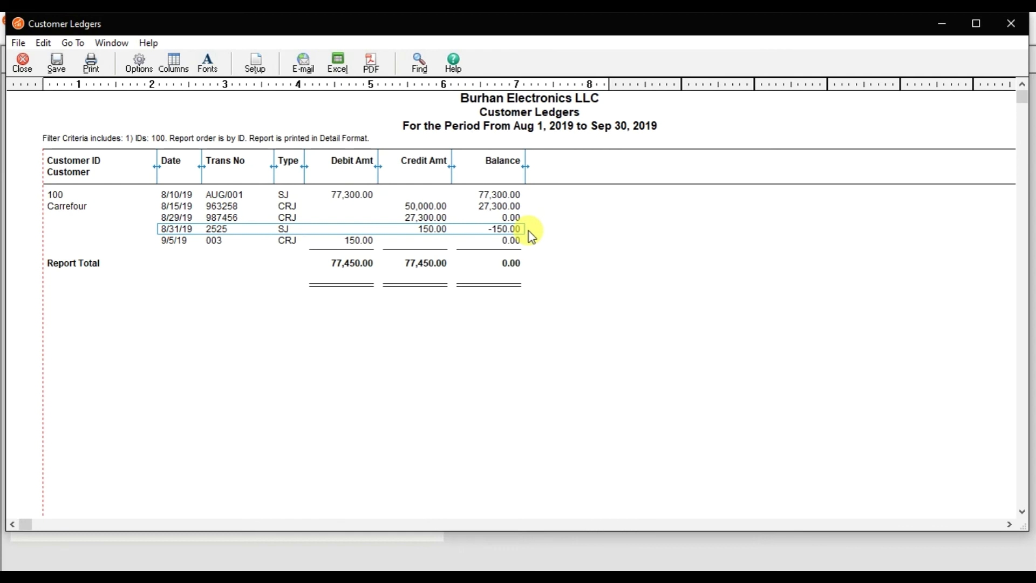
click(353, 243)
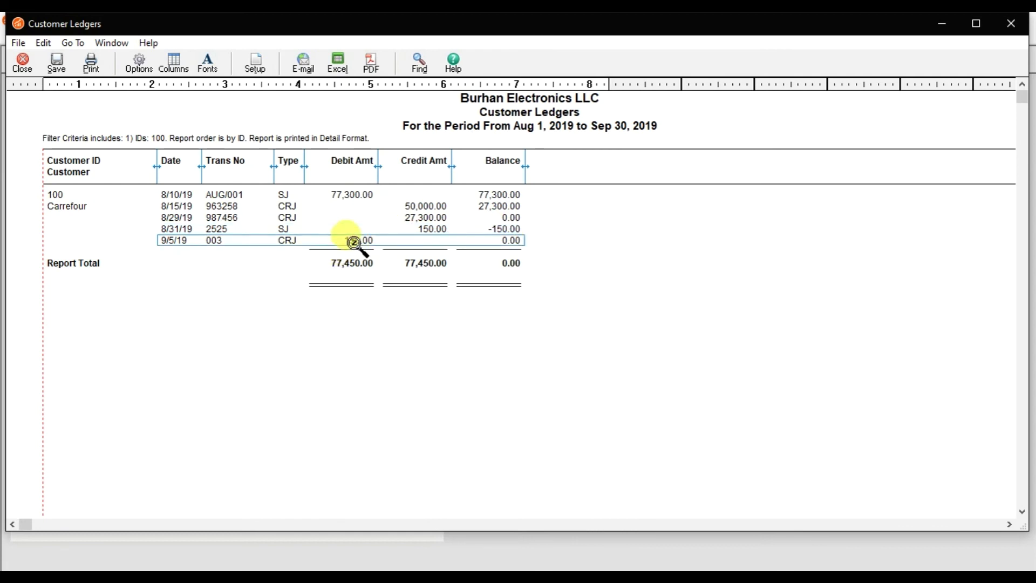